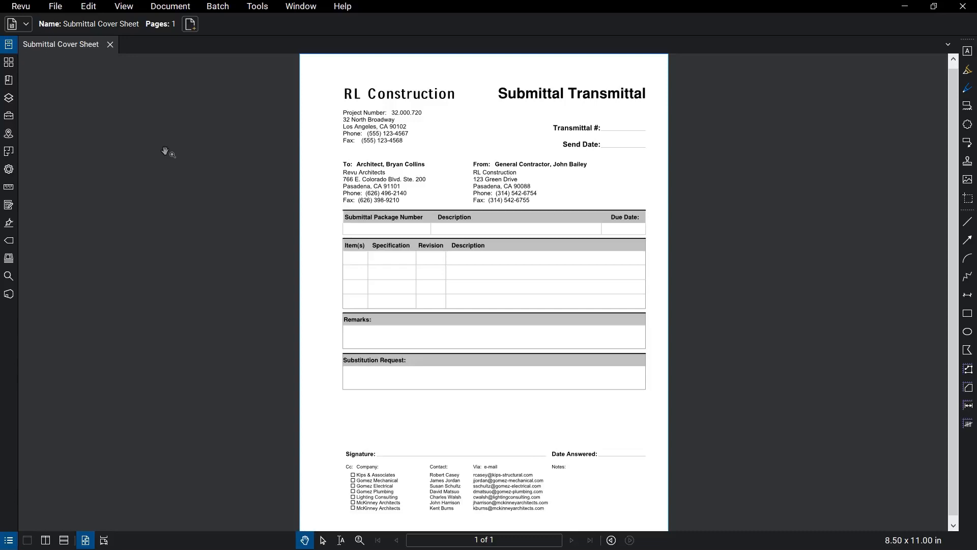
Automatically create form fields on the cover sheet.
left_click(246, 7)
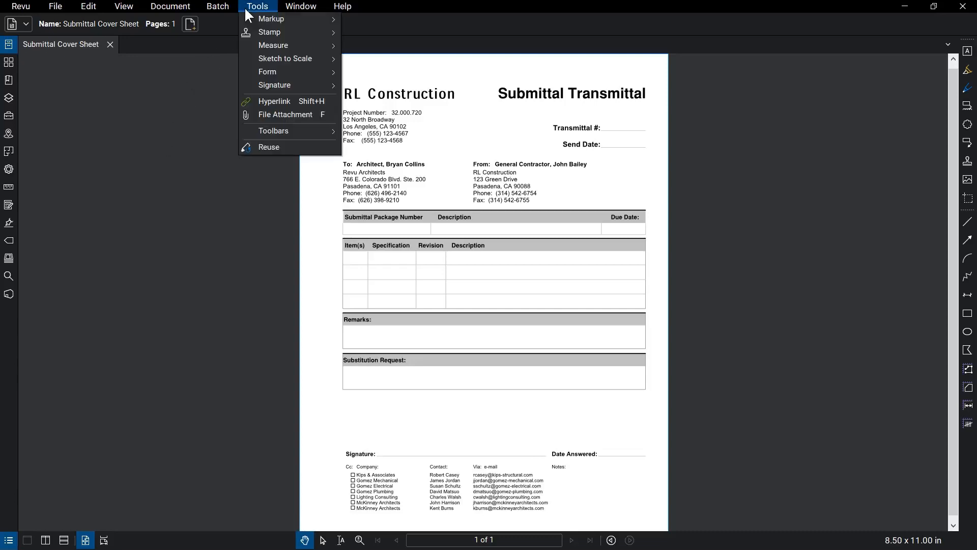
mouse_move(247, 72)
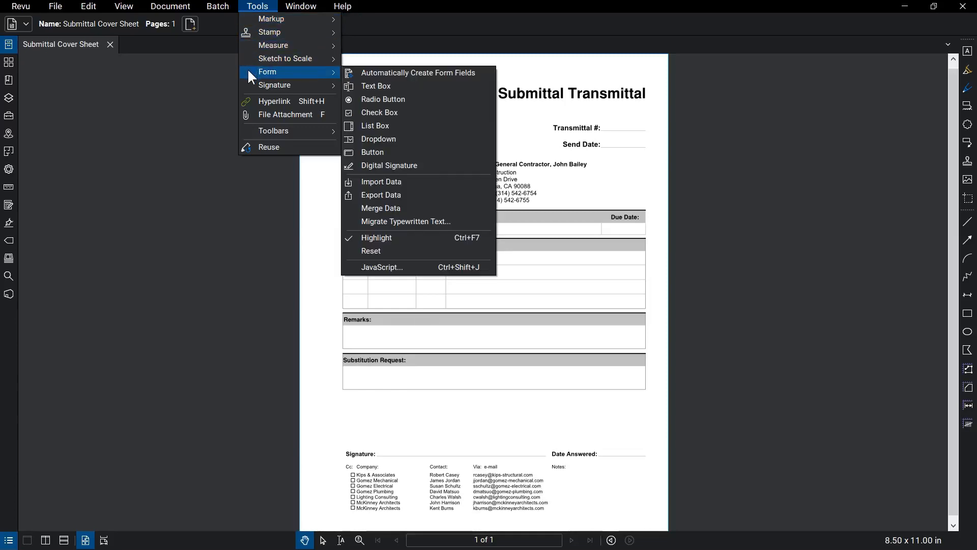
left_click(365, 72)
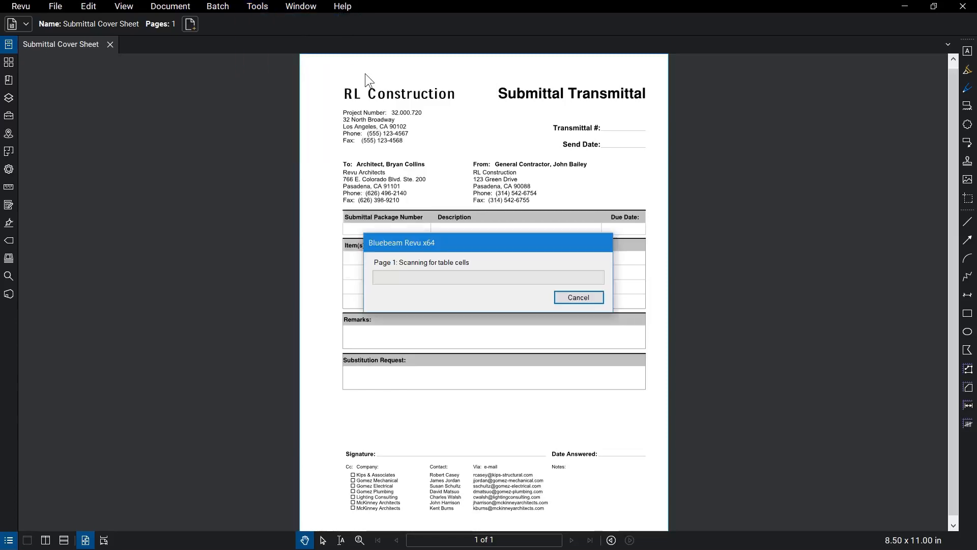
Fill Transmittal # with 15830 and Send Date with 04/11/2018.
left_click(712, 126)
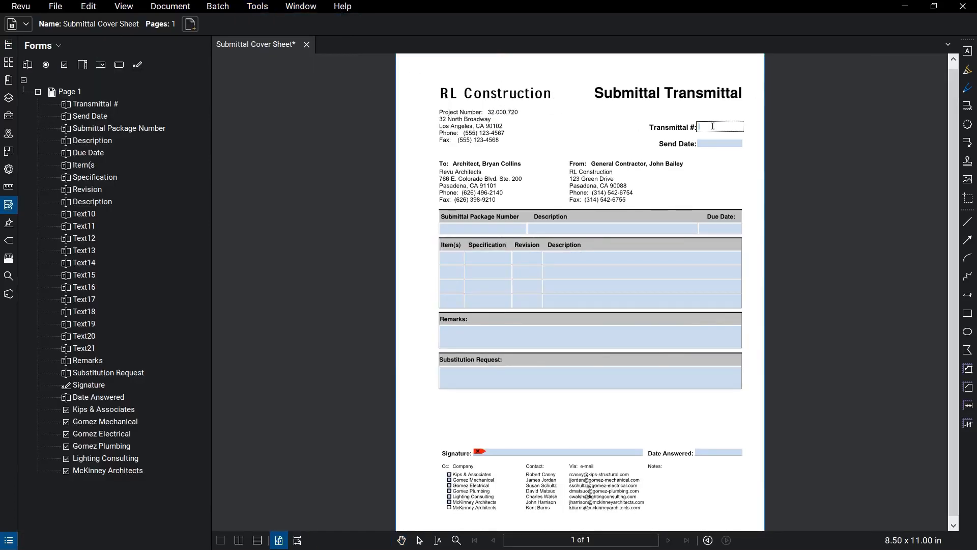
type("1583")
key("Tab")
type("04/11")
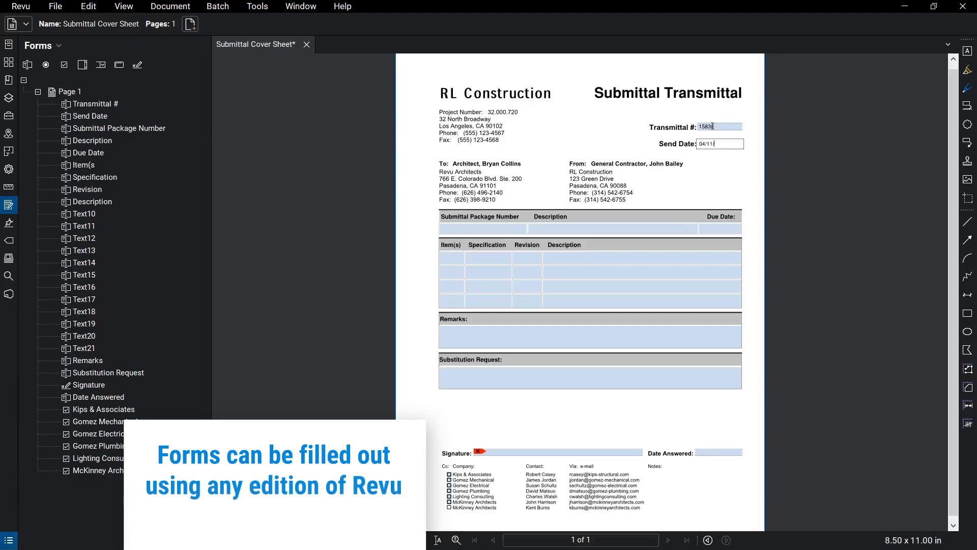
type("/2018")
key("Return")
left_click(235, 136)
Save the filled cover sheet via Save As Template as Project_Submittal_Template.
left_click(64, 7)
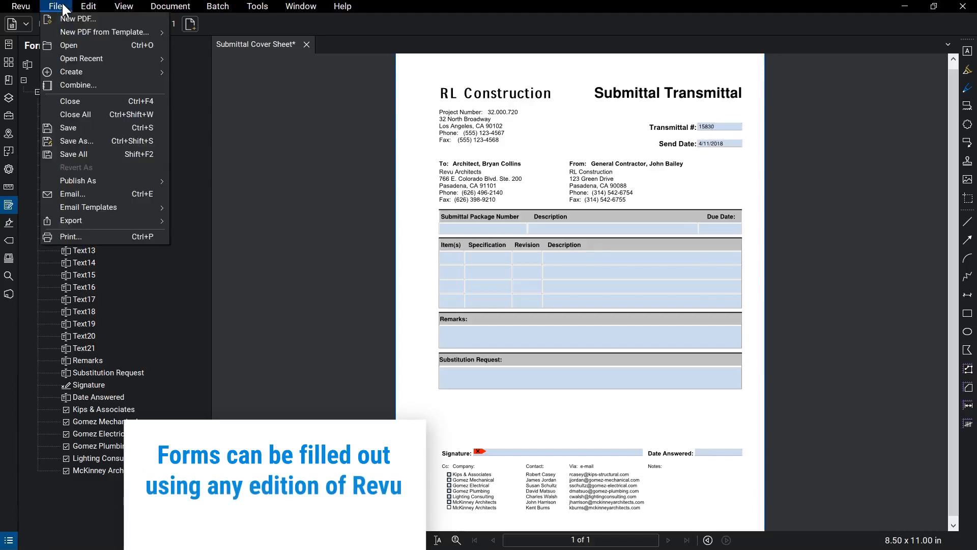
mouse_move(68, 26)
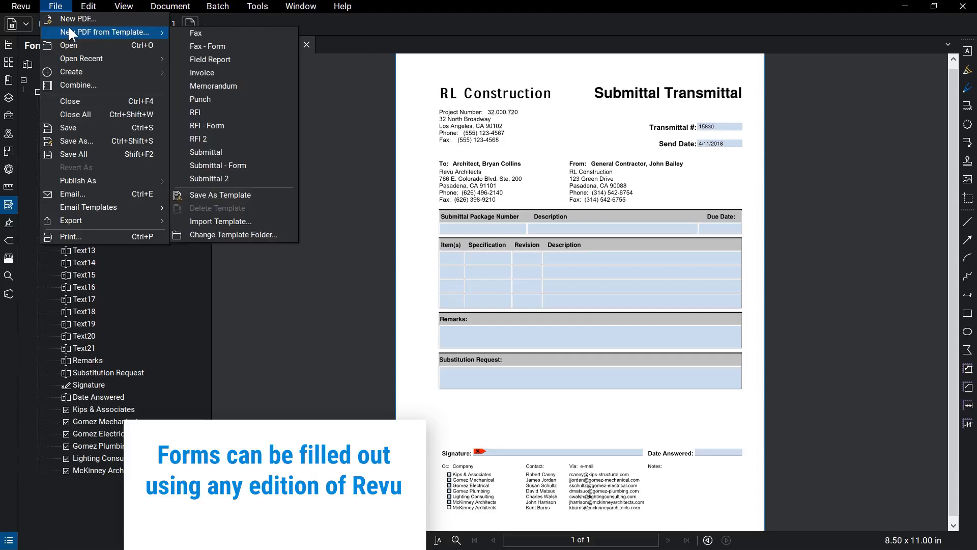
left_click(261, 195)
type("Project_Submittal_Template")
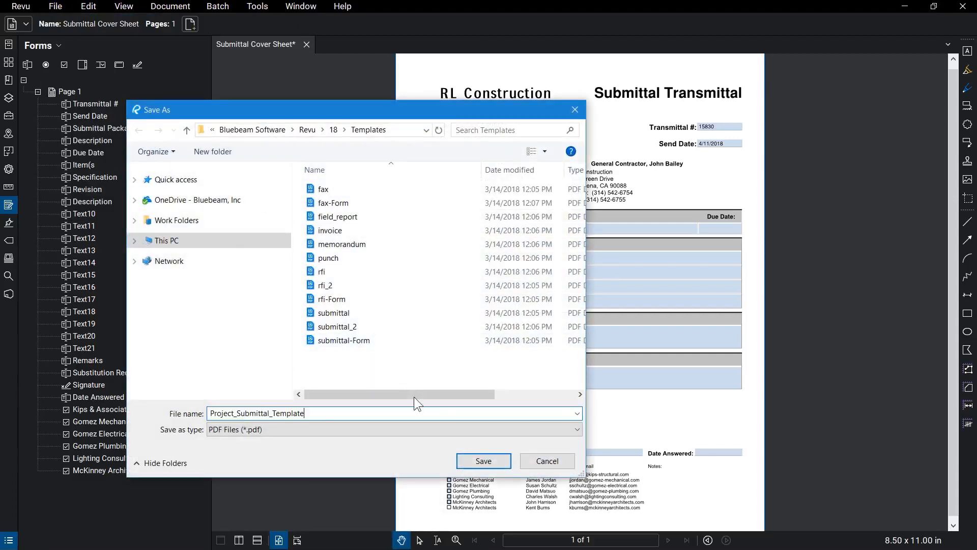
left_click(471, 457)
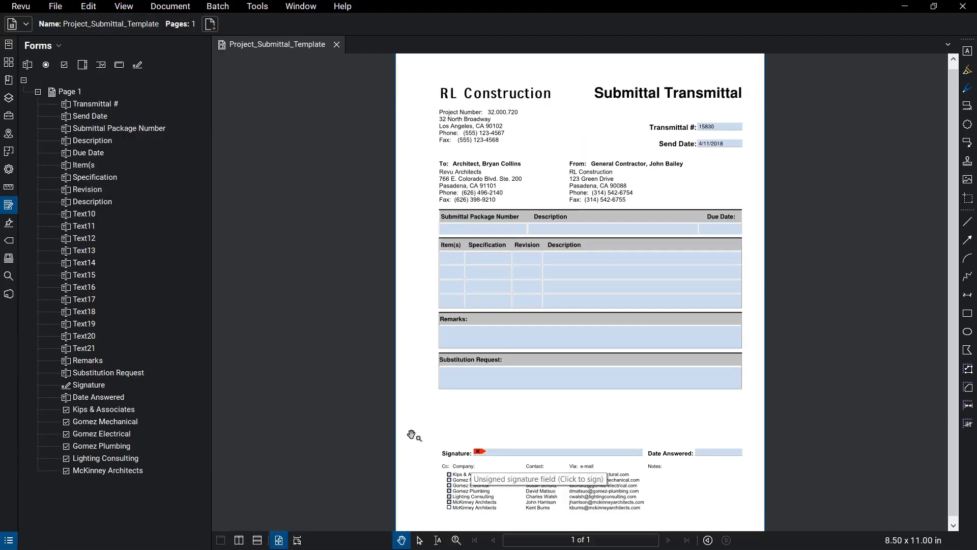
left_click(57, 7)
Combine the open template and the Lighting Cut Sheet, saving the result as Lighting_Submittal.
left_click(105, 82)
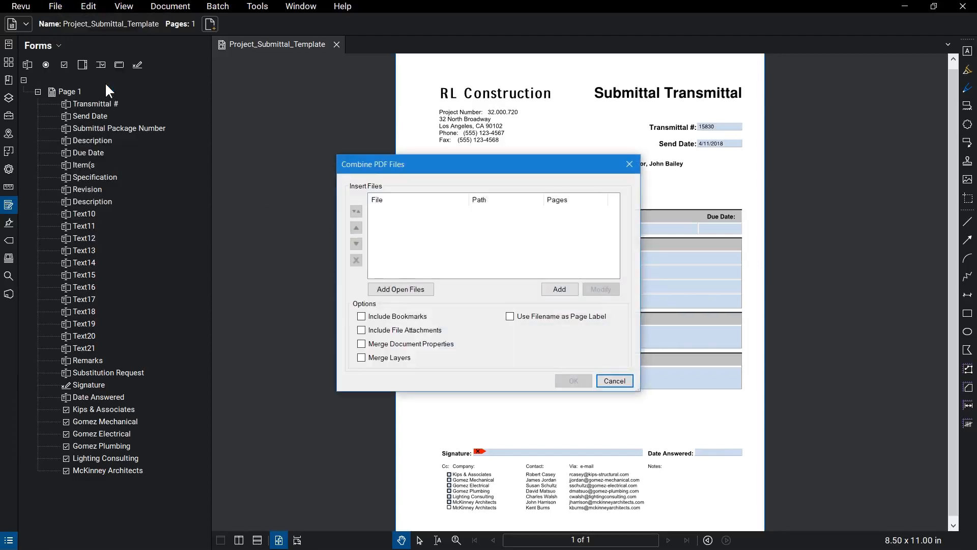
left_click(399, 286)
left_click(559, 288)
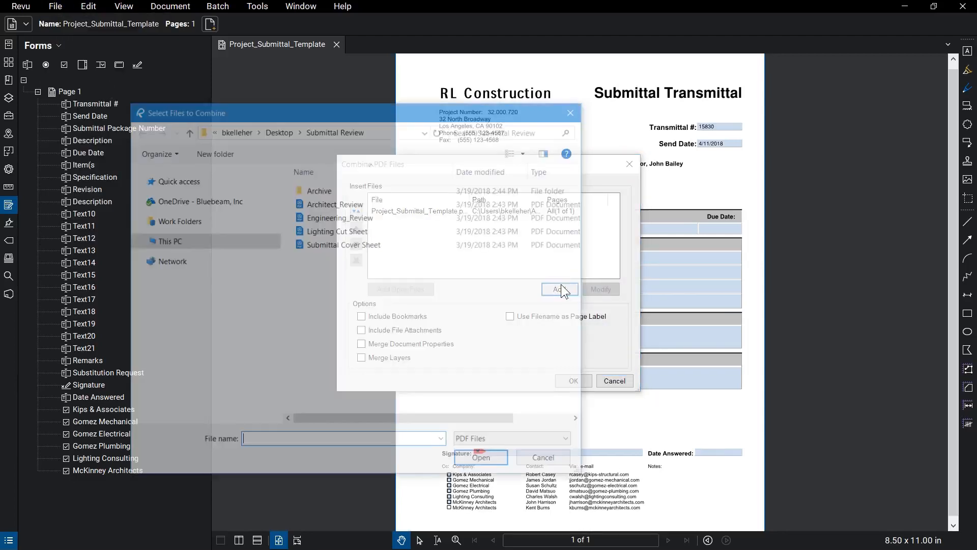
left_click(396, 230)
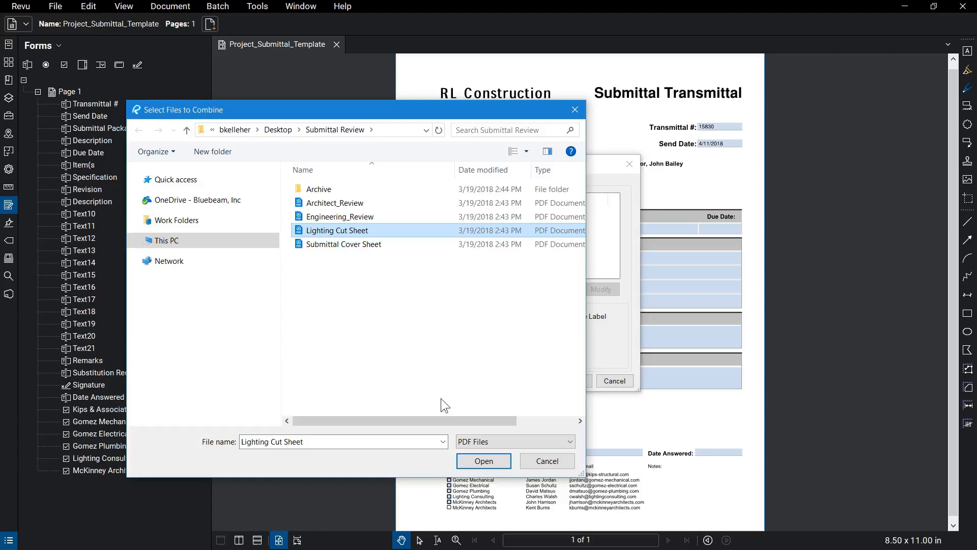
left_click(480, 460)
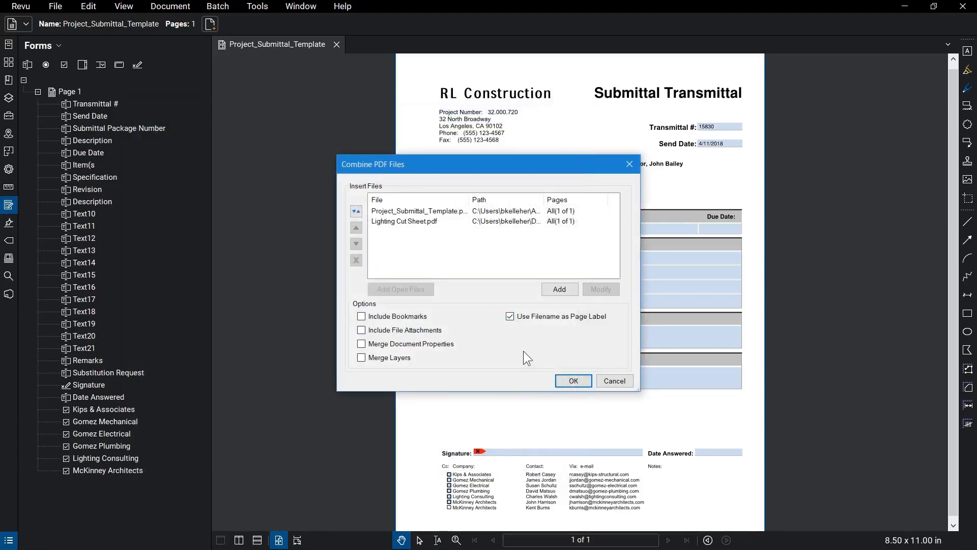
left_click(572, 380)
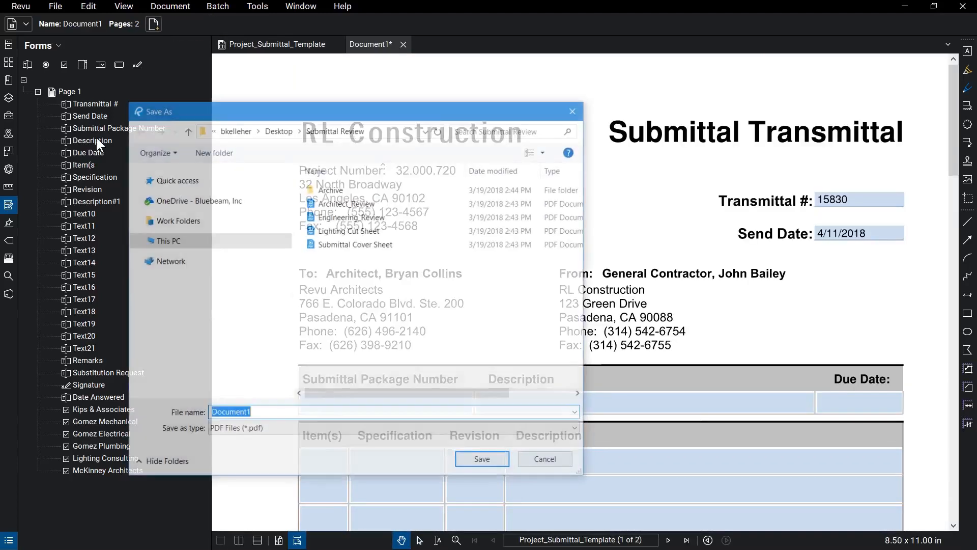
type("L")
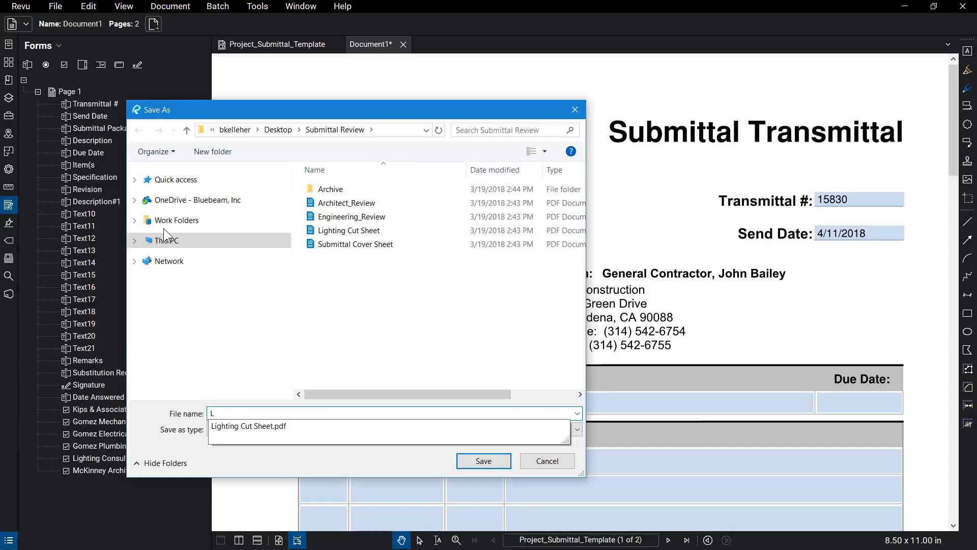
type("ighting_Submittal")
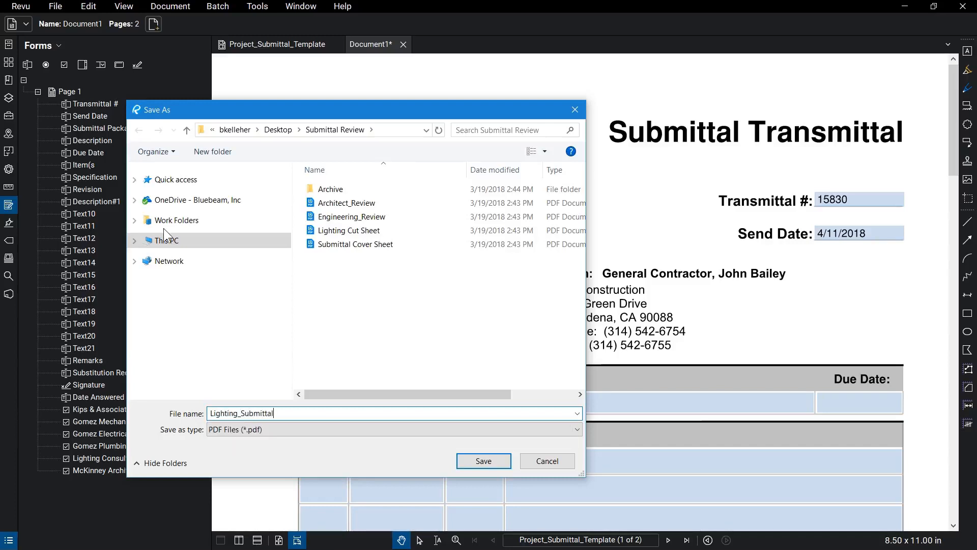
left_click(464, 459)
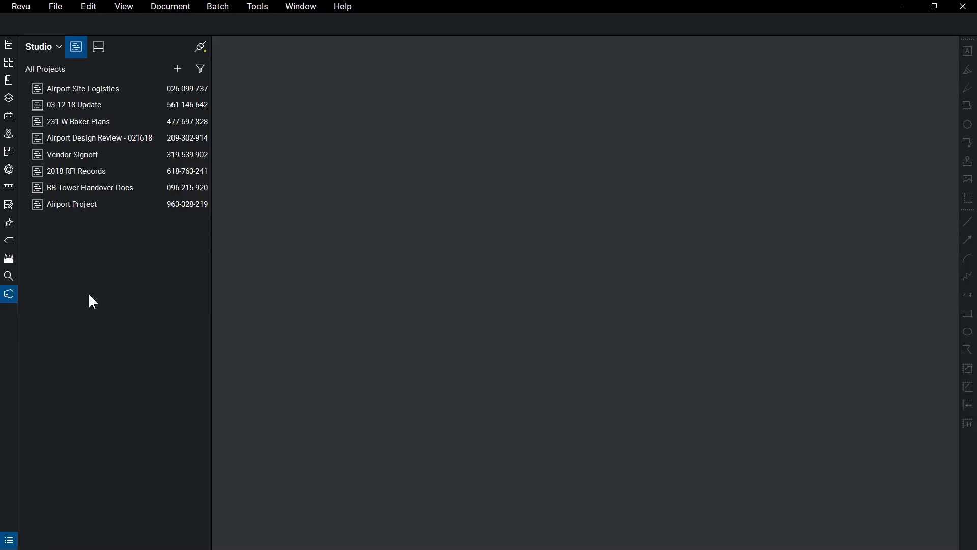
Create a new Studio Session named Submittal Review with Lighting_Submittal added as its document.
left_click(98, 54)
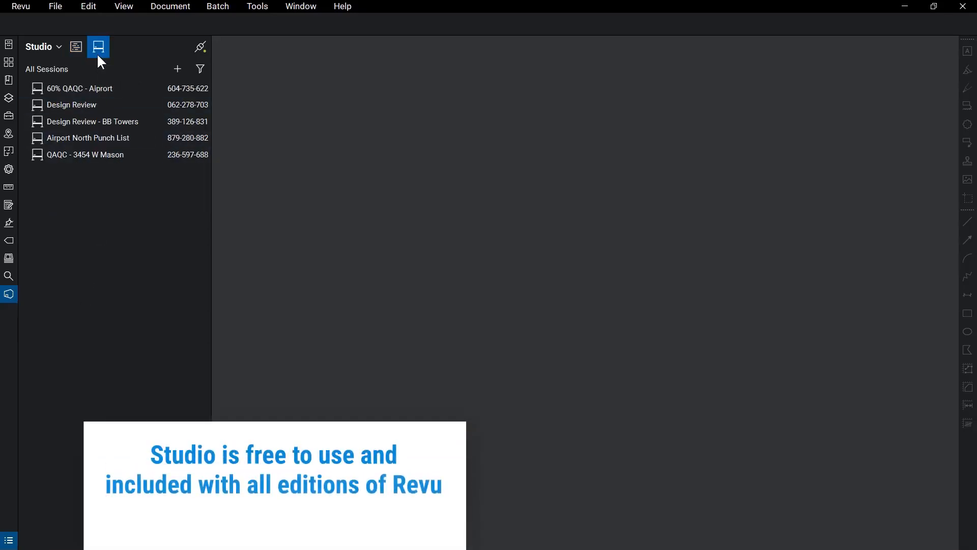
left_click(172, 67)
left_click(182, 88)
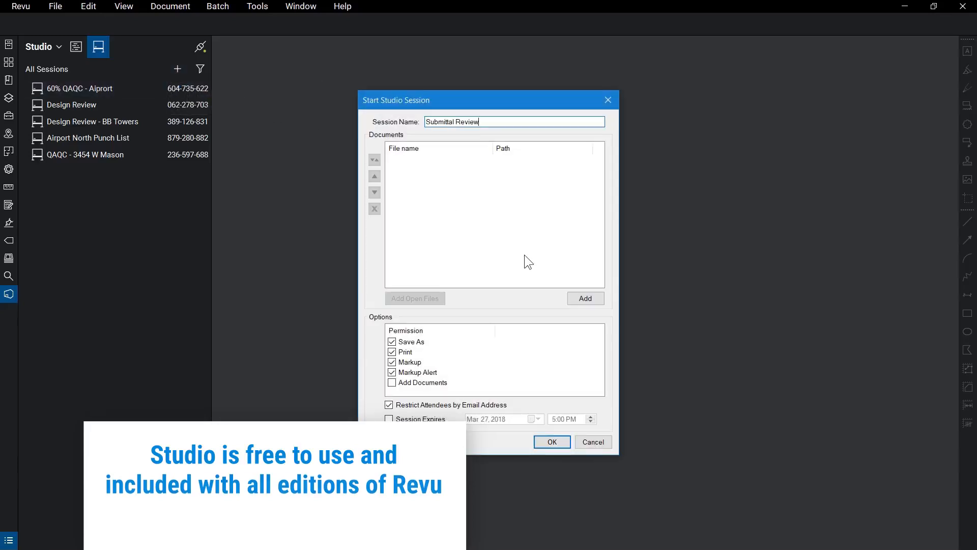
left_click(583, 298)
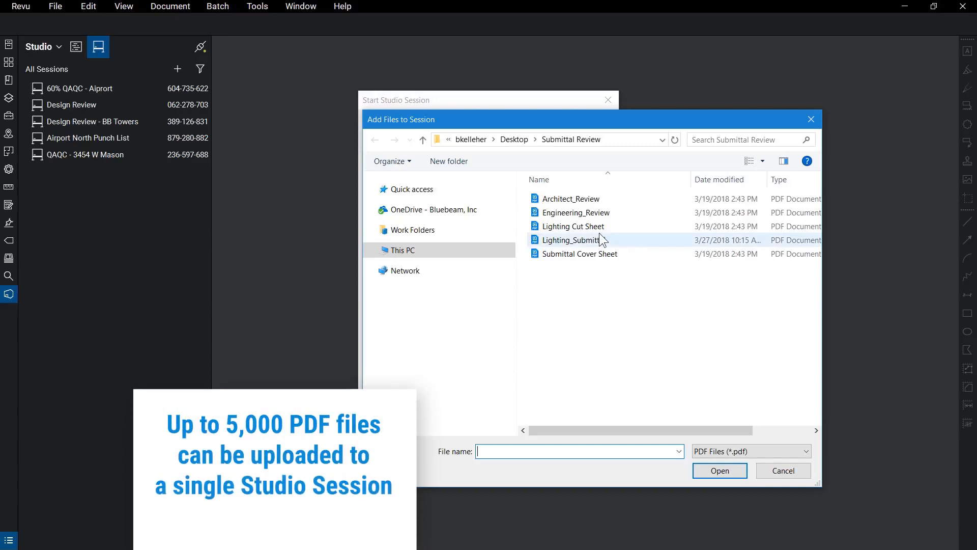
left_click(601, 240)
left_click(718, 470)
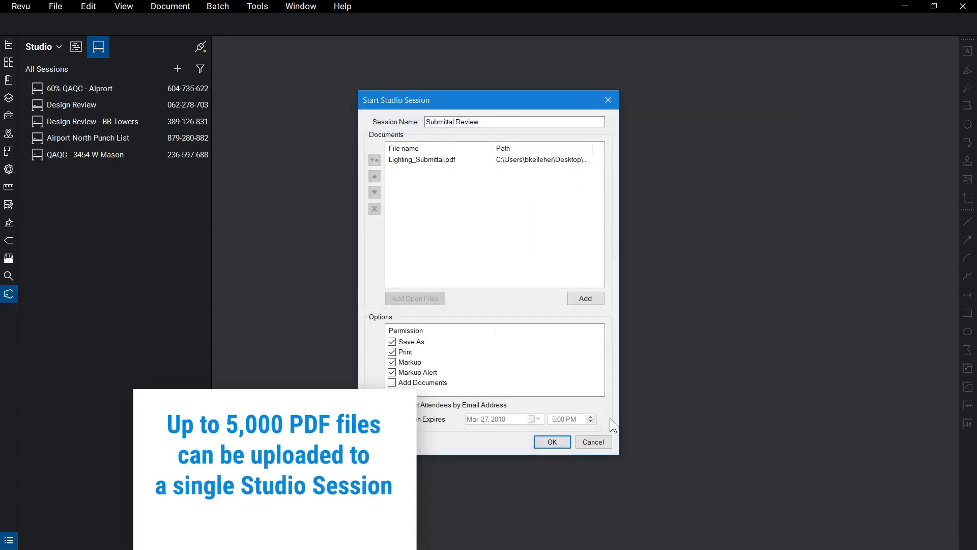
Allow attendees to add documents, set the session to expire Apr 03, 2018, and start it.
left_click(392, 382)
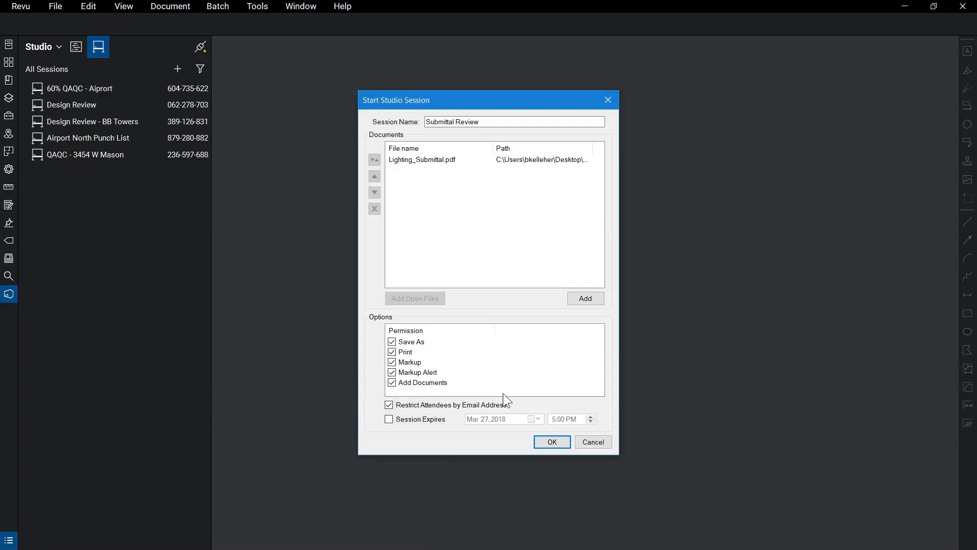
left_click(390, 419)
left_click(532, 419)
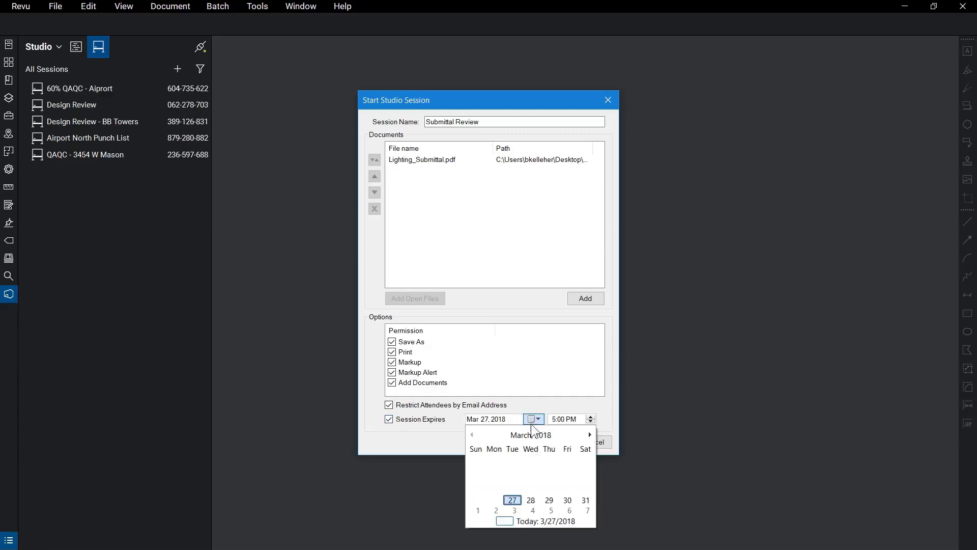
left_click(514, 510)
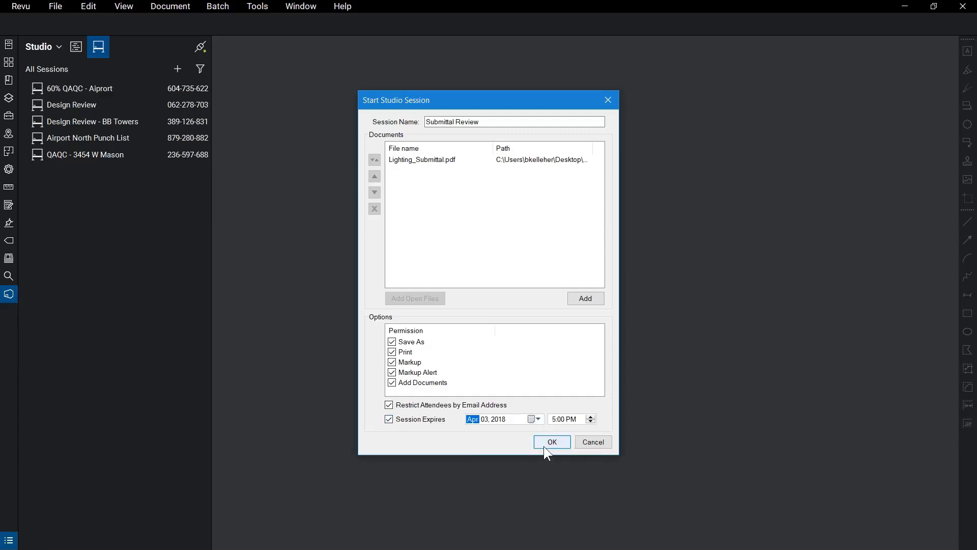
left_click(546, 444)
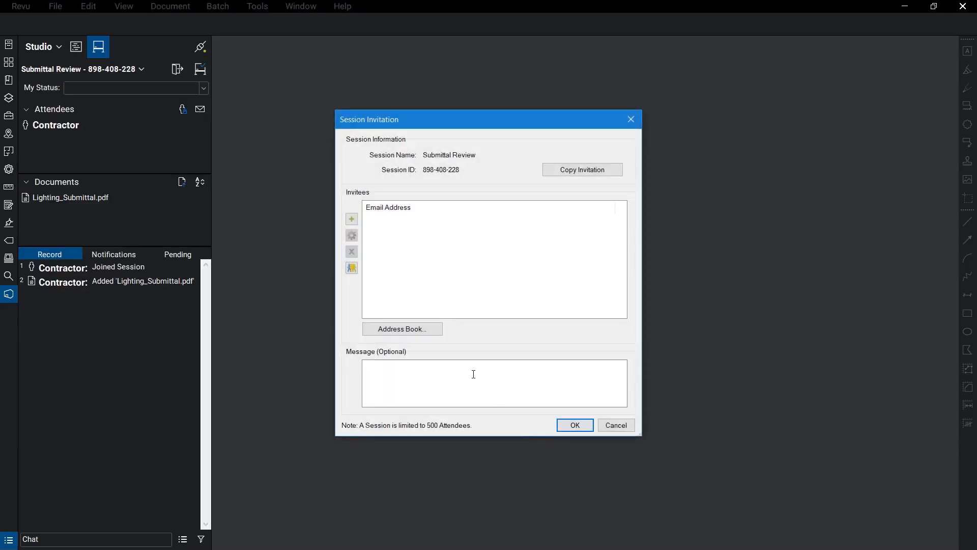
Add the architect's and engineer's e-mail addresses as invitees and send the invitations.
left_click(356, 220)
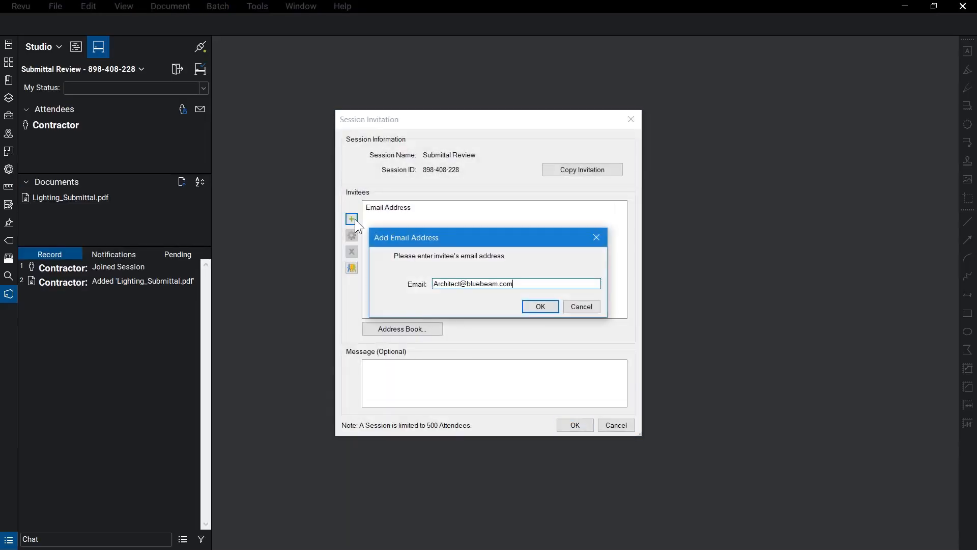
key("Return")
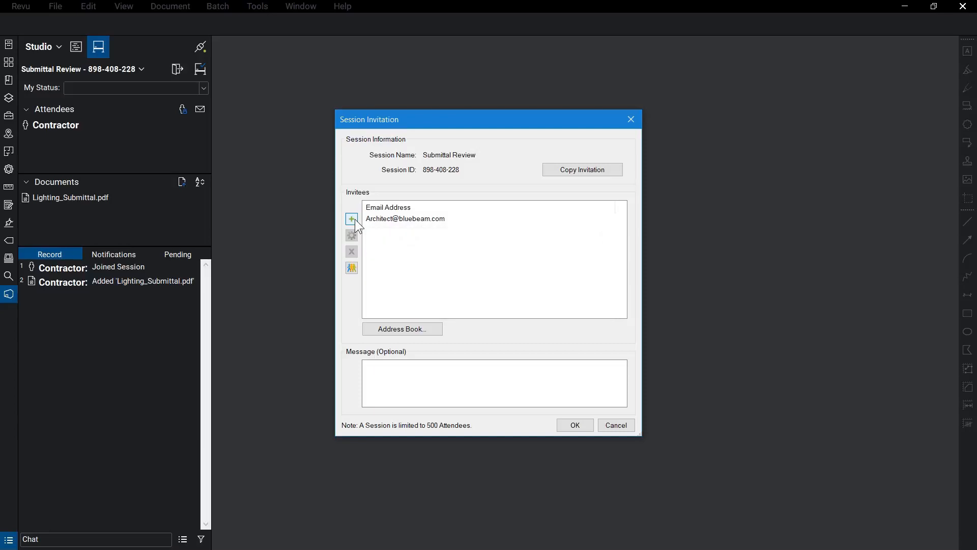
left_click(352, 219)
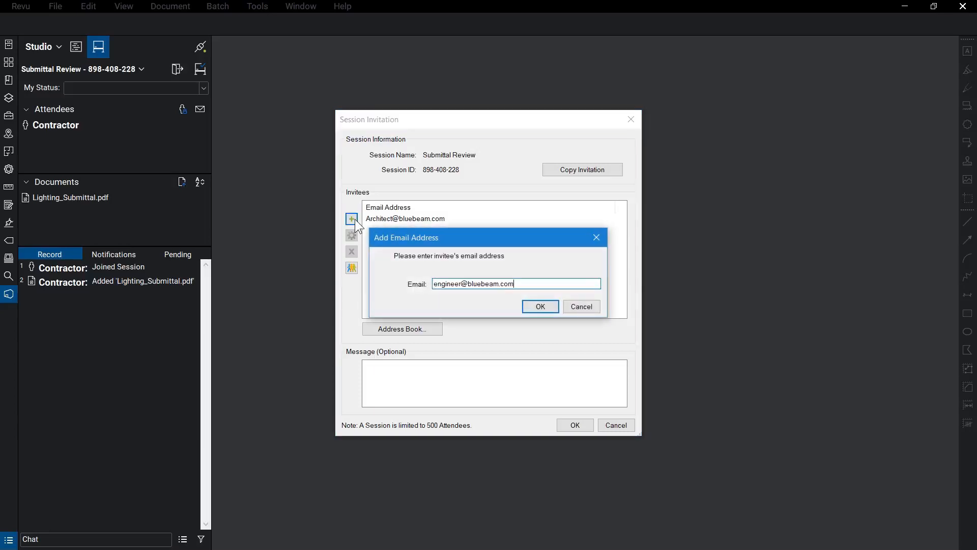
left_click(537, 307)
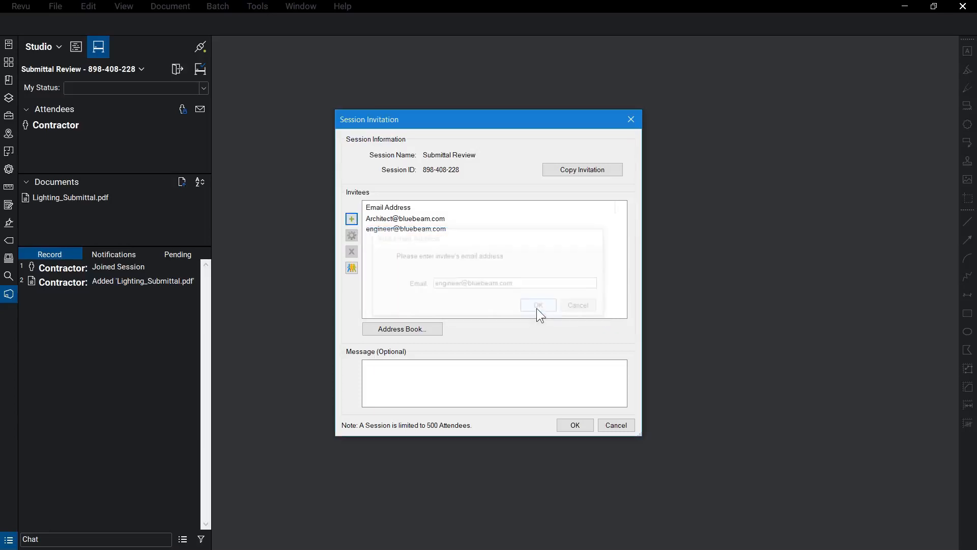
left_click(576, 426)
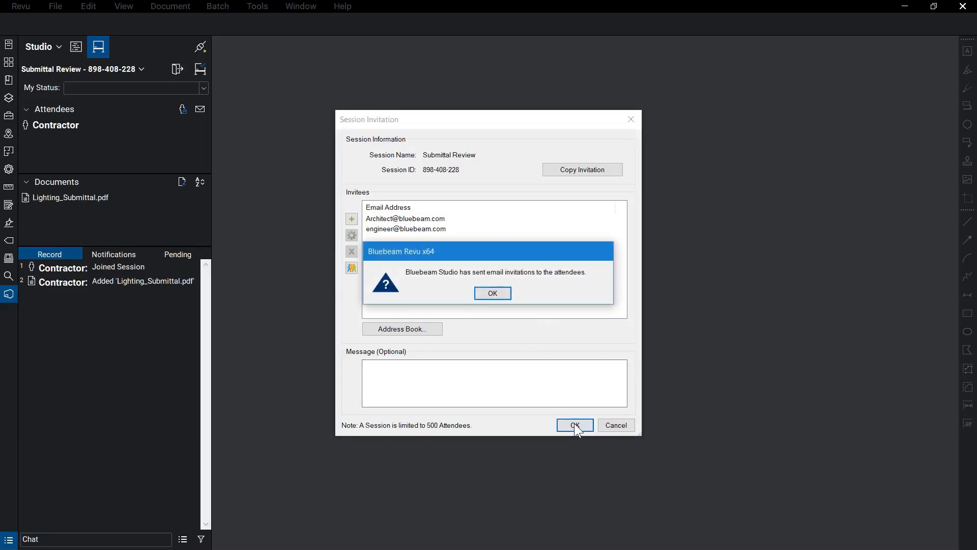
left_click(504, 297)
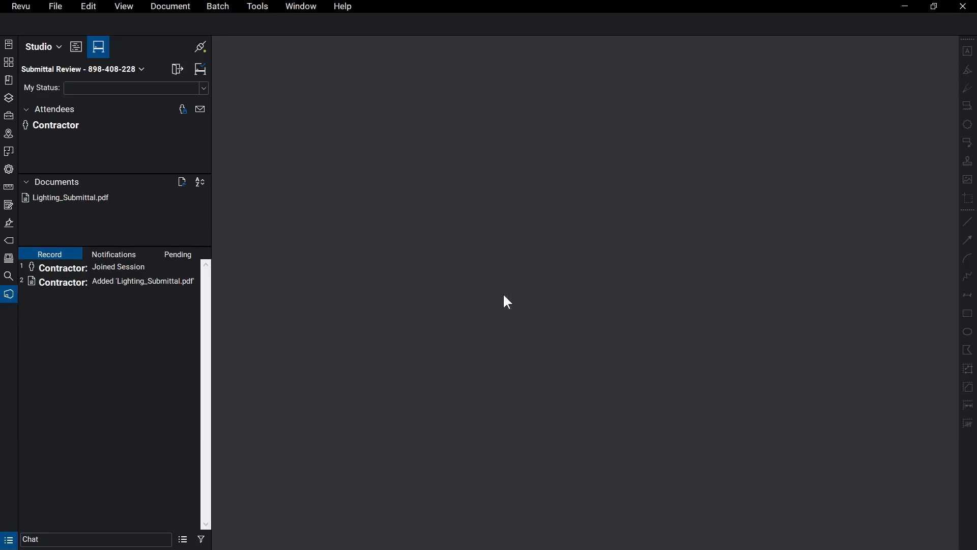
Open Lighting_Submittal.pdf from the session documents and show the Tool Chest.
double_click(134, 196)
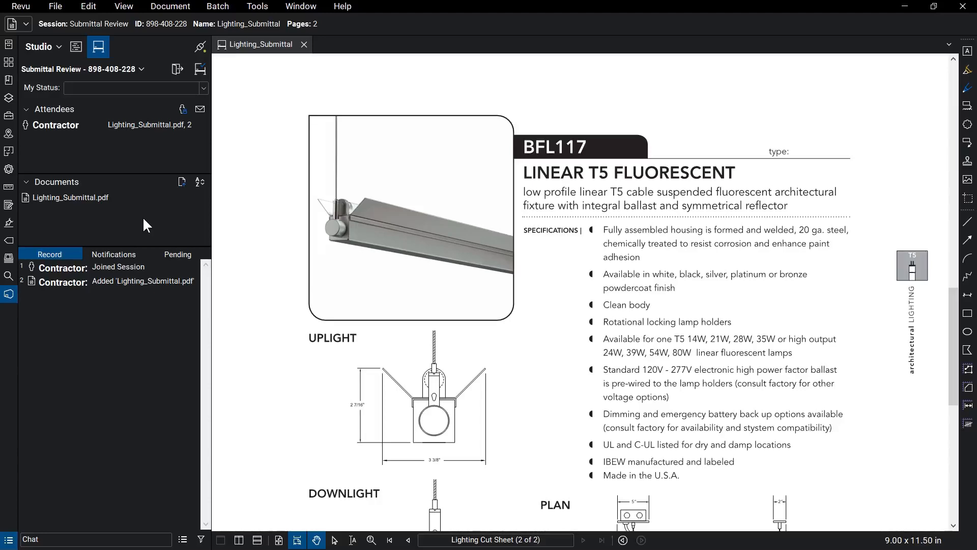
left_click(8, 115)
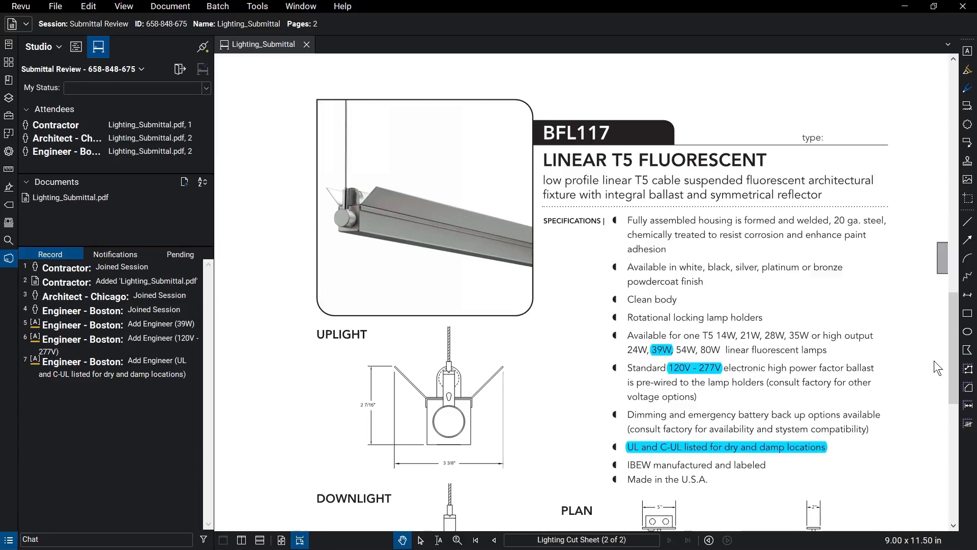
Add an Architect Review callout reading 'Matte Black' at the CU custom finish entry.
left_click_drag(955, 357, 956, 461)
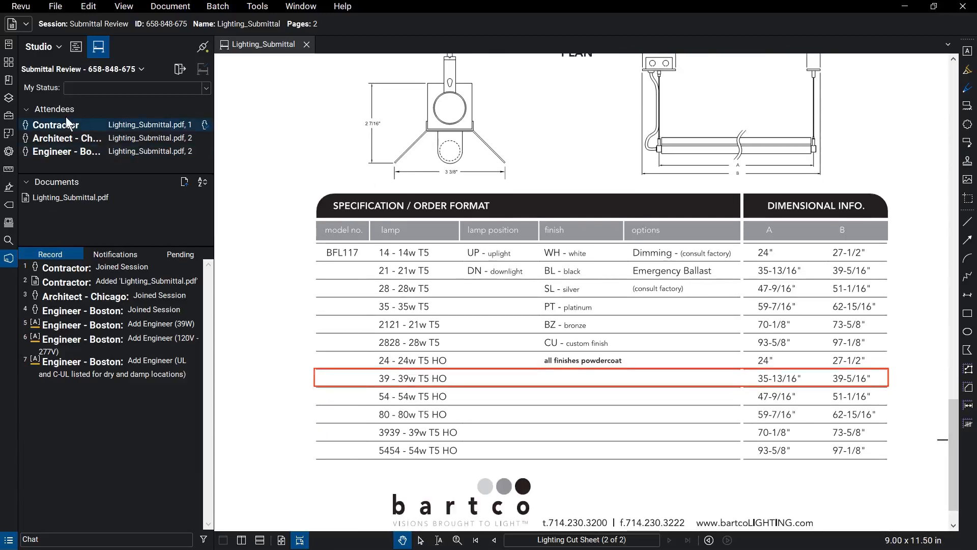
left_click(8, 115)
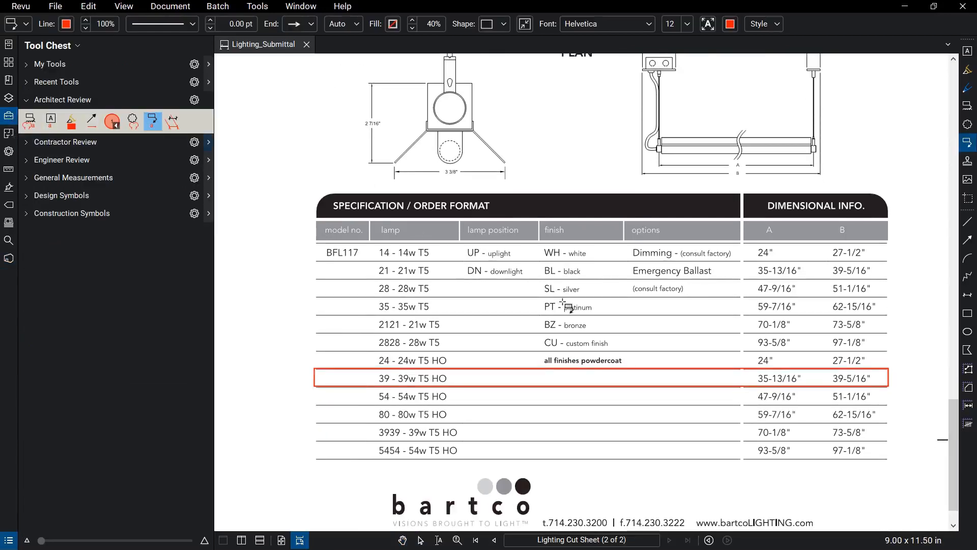
left_click(610, 342)
left_click(631, 342)
type("Matte Black")
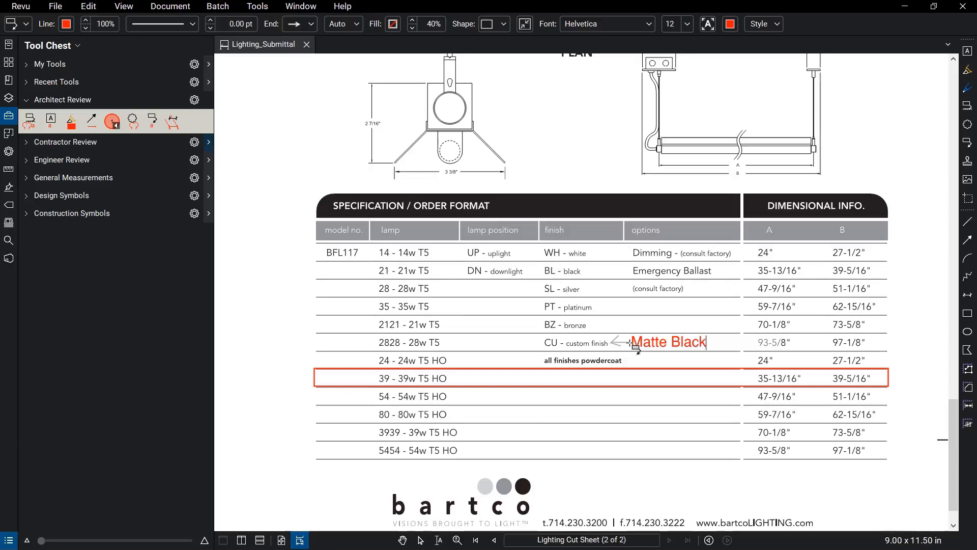
key("Escape")
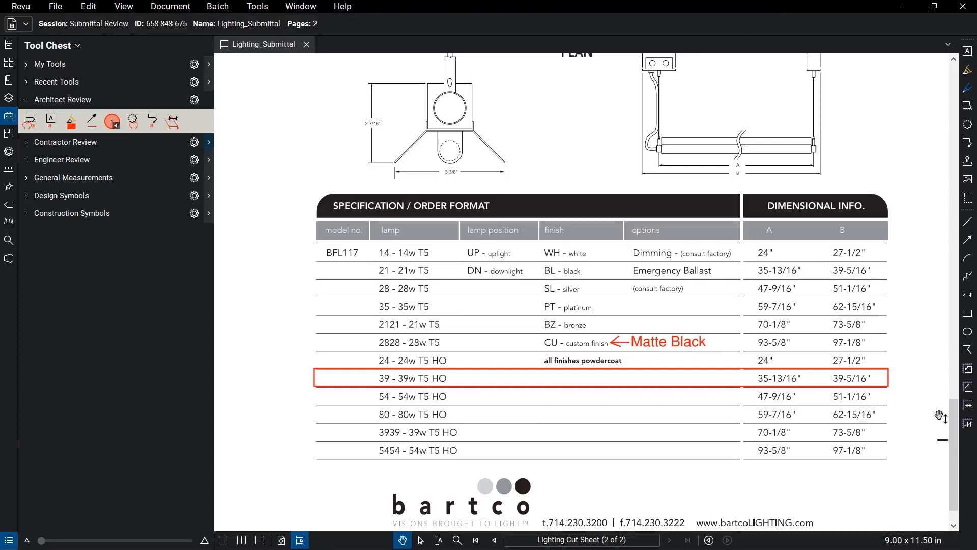
left_click_drag(956, 423, 957, 191)
Place a stamp above the cover sheet's signature line with status Approved.
left_click(271, 7)
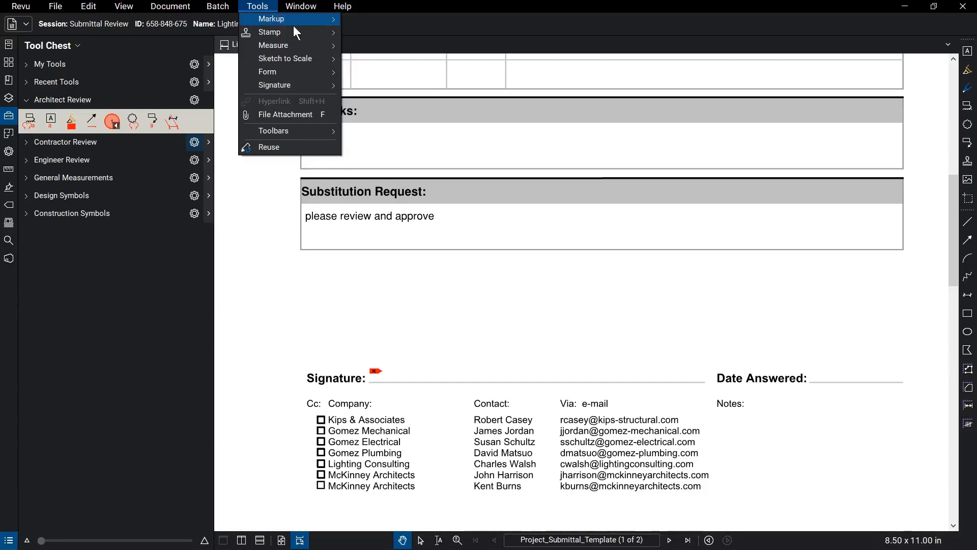
mouse_move(294, 29)
left_click(443, 68)
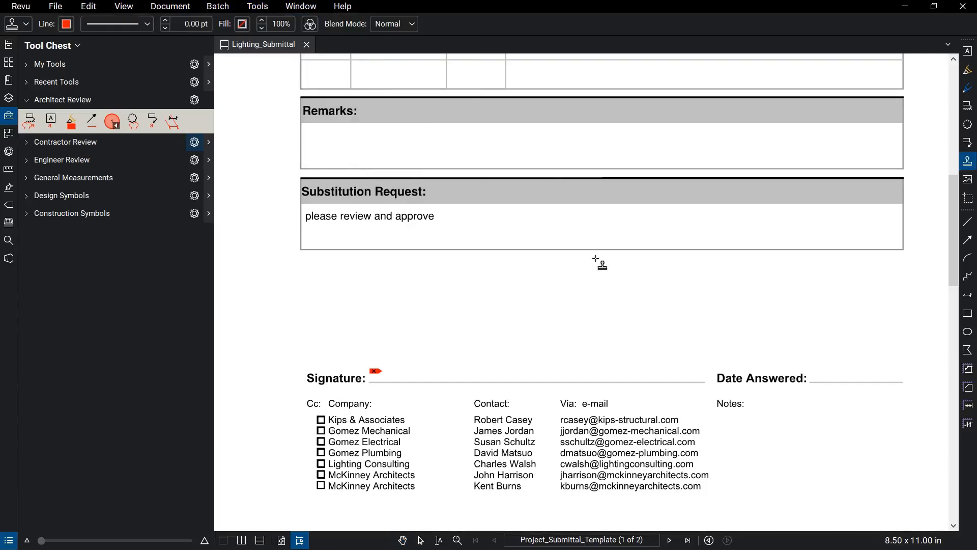
left_click(670, 267)
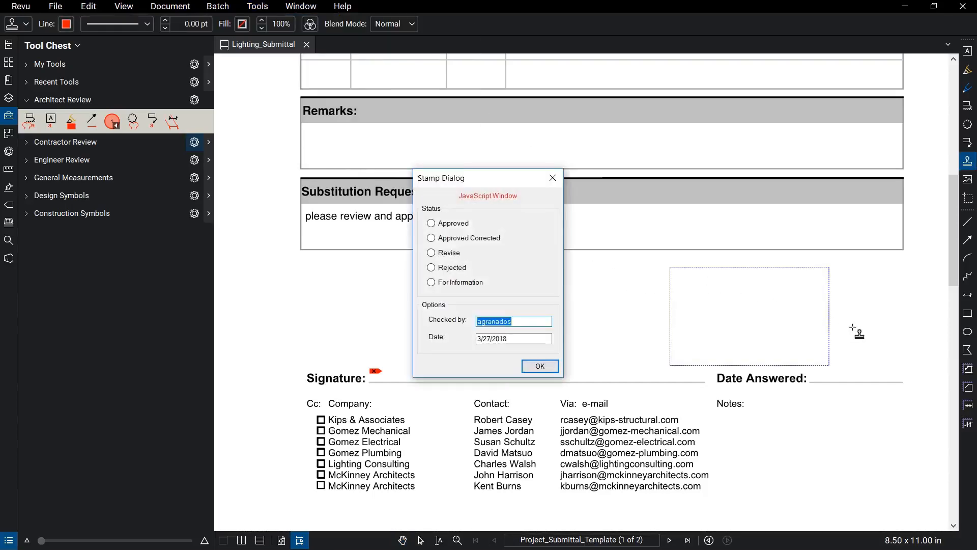
left_click(431, 223)
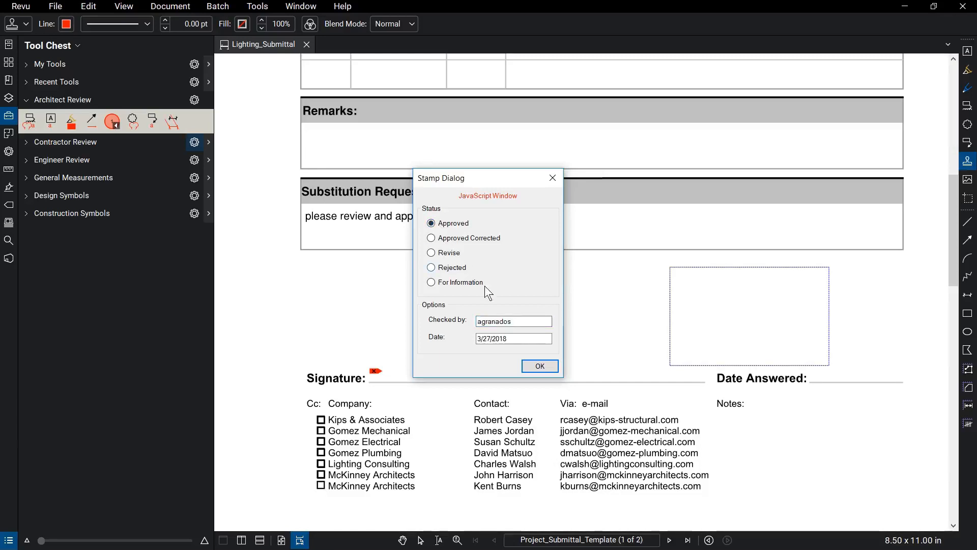
left_click(548, 368)
left_click(11, 260)
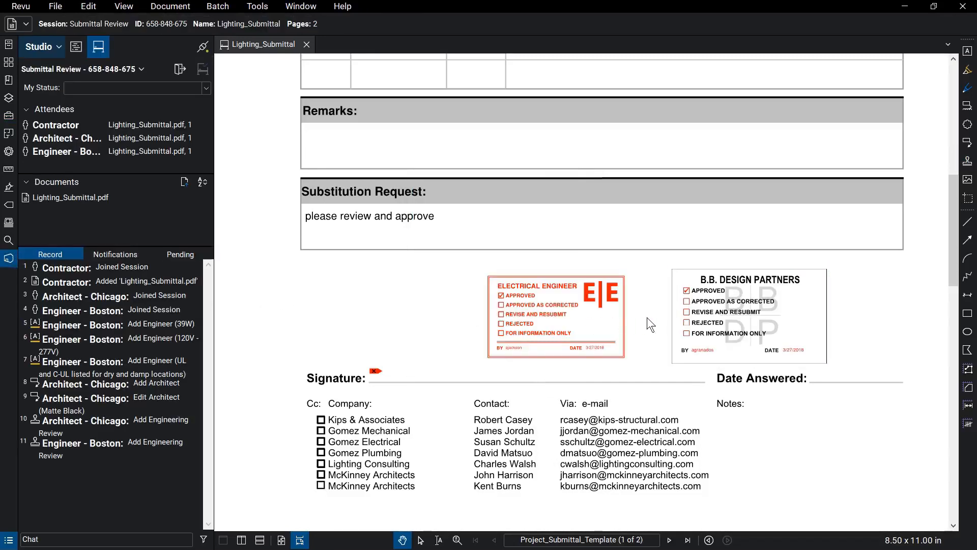
Send an Alert Attendee notice about the B.B. Design Partners stamp to the Contractor.
right_click(691, 313)
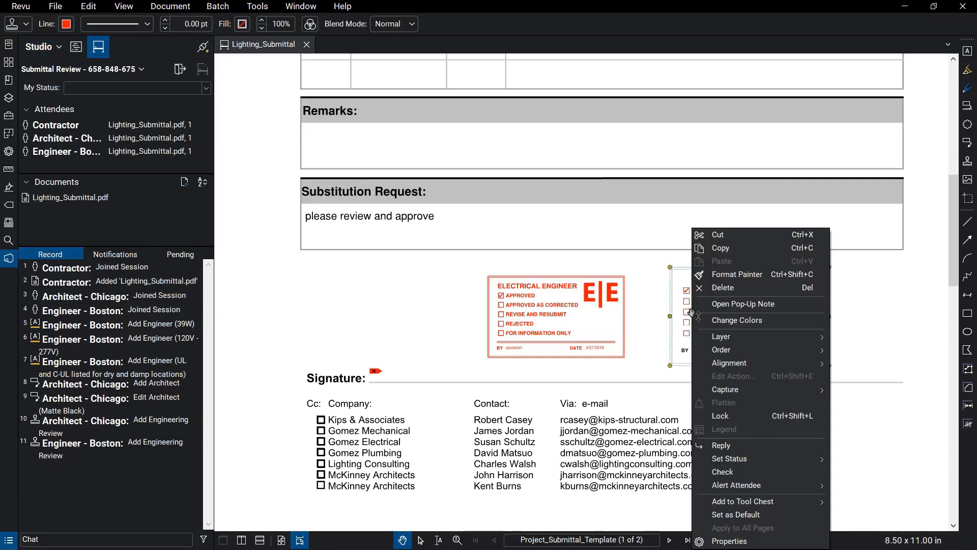
mouse_move(792, 486)
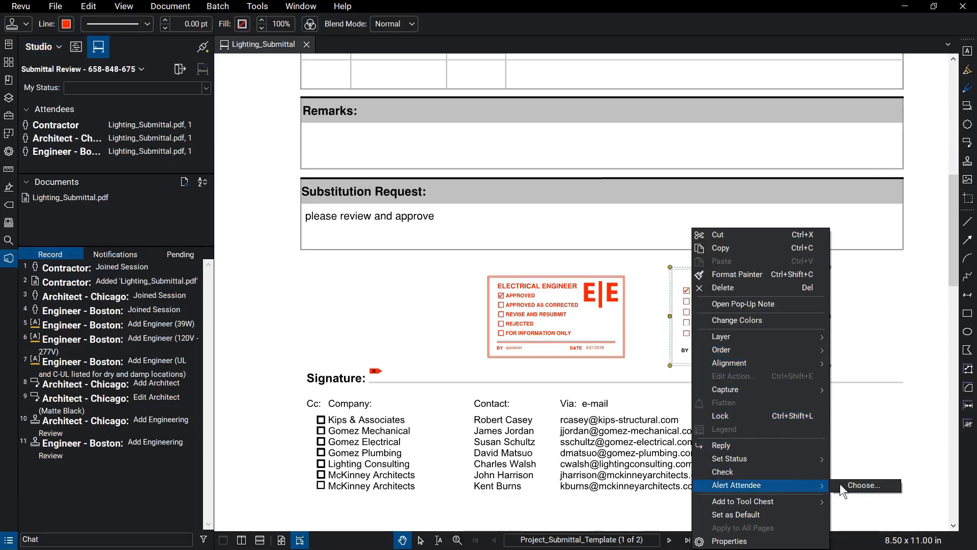
left_click(874, 483)
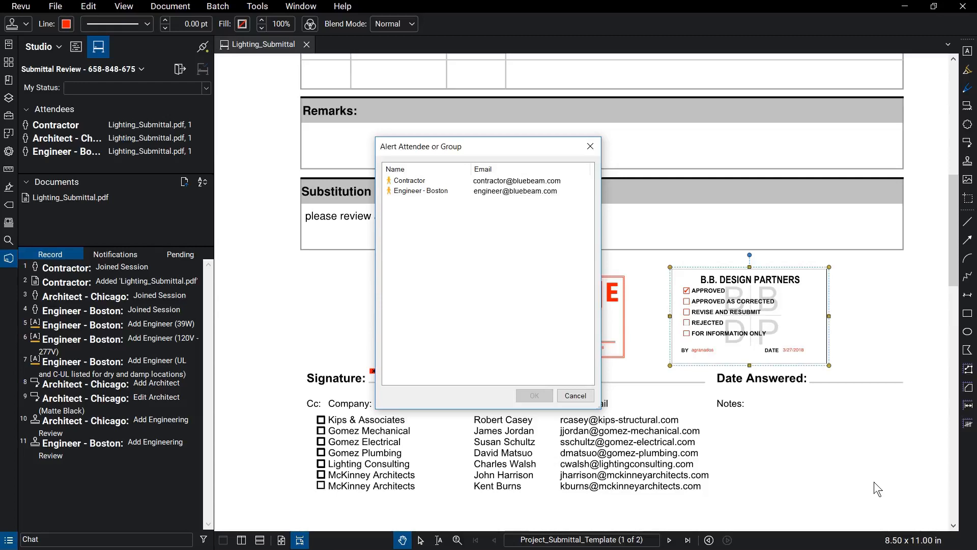
left_click(565, 181)
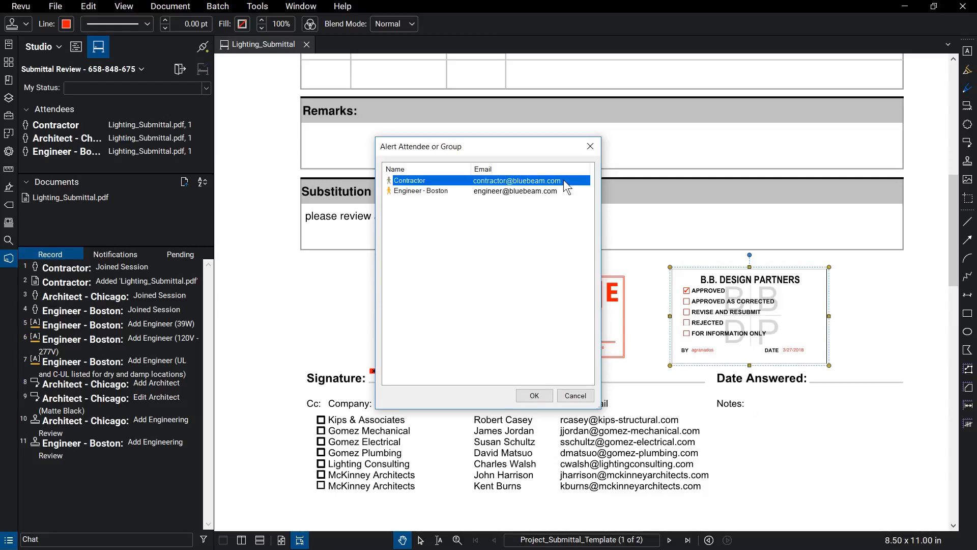
left_click(535, 396)
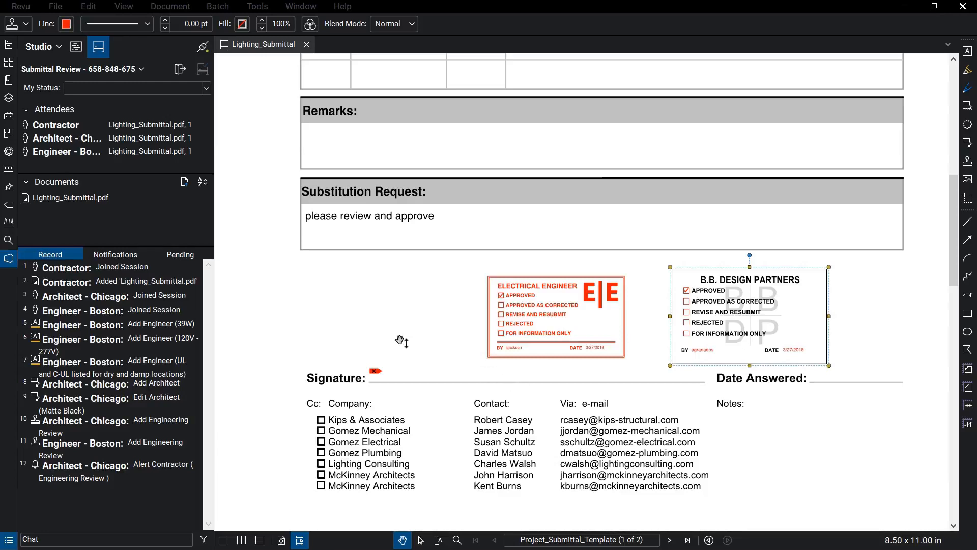
Change My Status in the Studio panel to Finished.
left_click(208, 89)
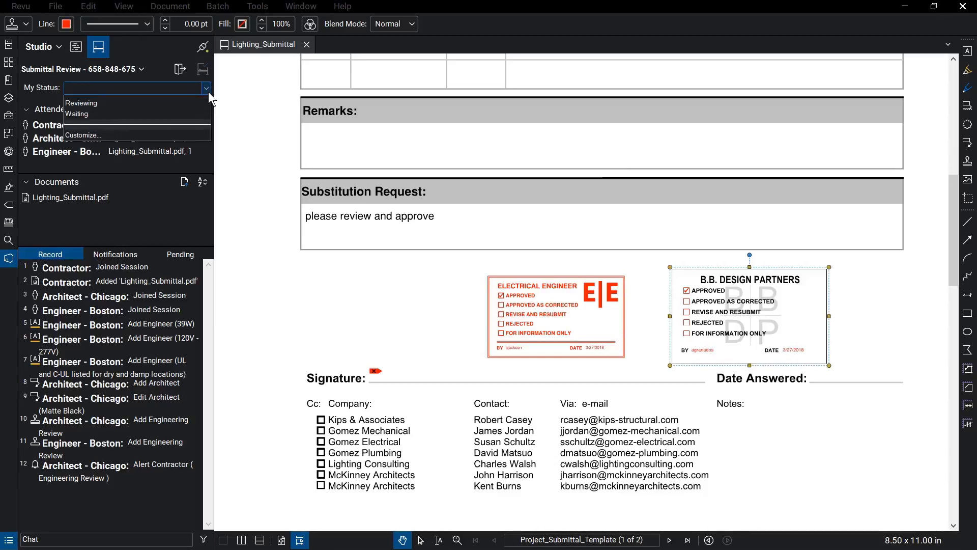
left_click(204, 100)
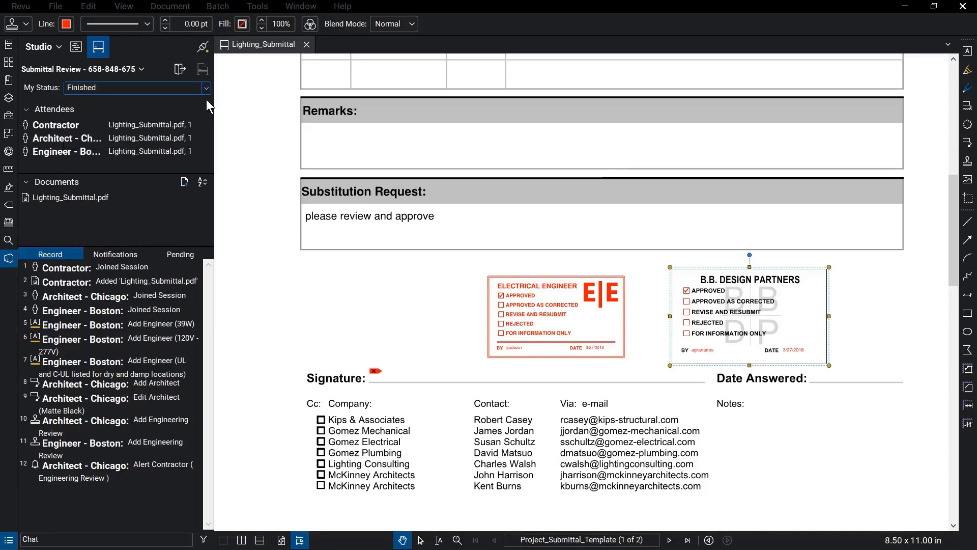